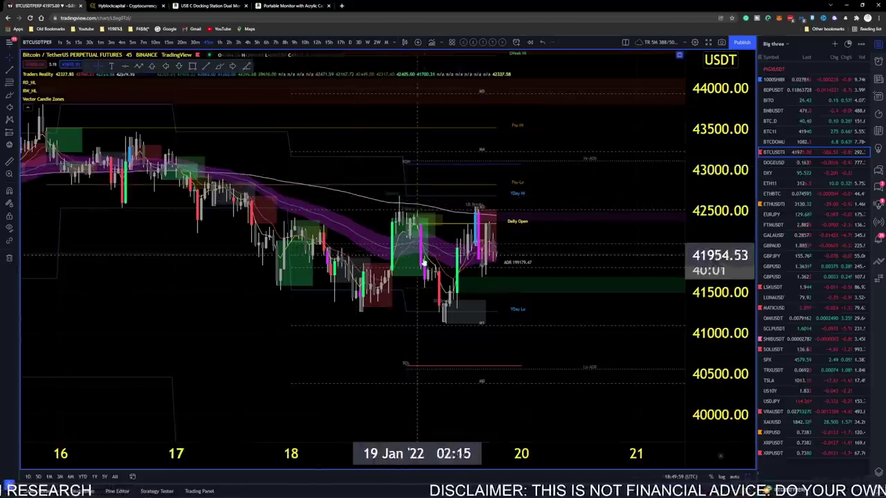
- Inspect recent Bitcoin price action on the 45-minute chart and switch the chart to the 1-hour timeframe
drag(598, 196, 465, 200)
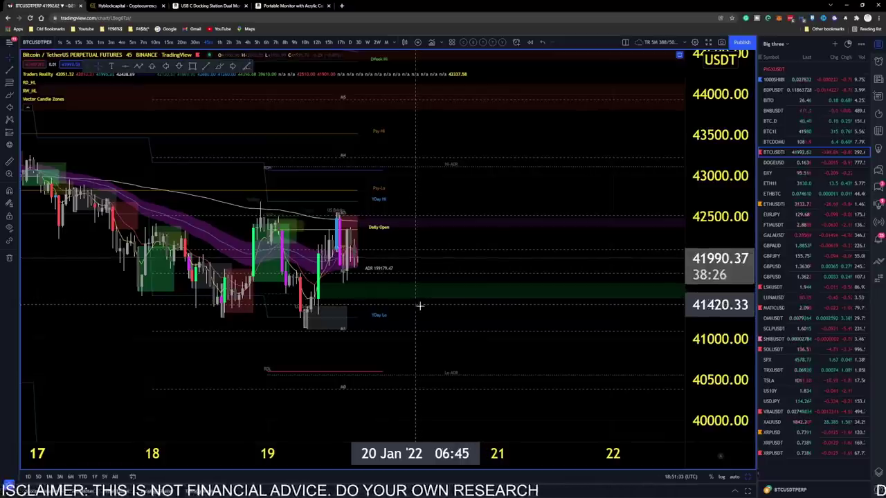
scroll(442, 325, down, 2)
scroll(457, 326, up, 1)
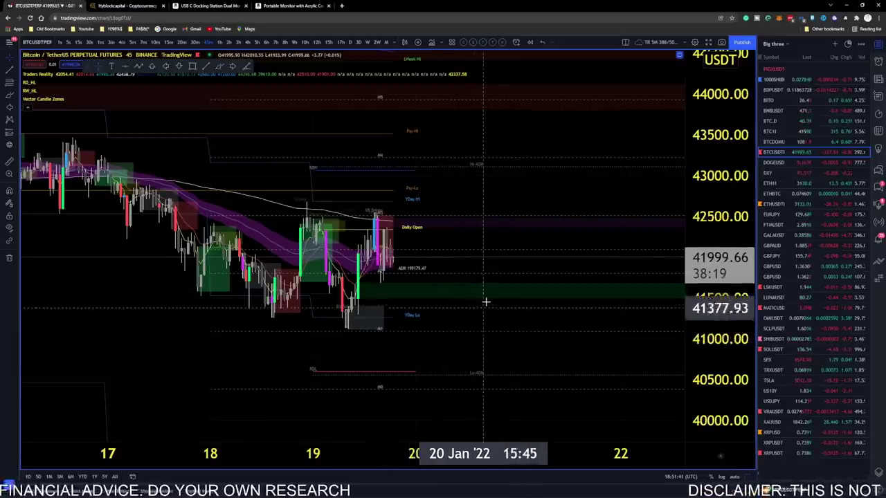
drag(416, 299, 538, 317)
scroll(623, 360, up, 2)
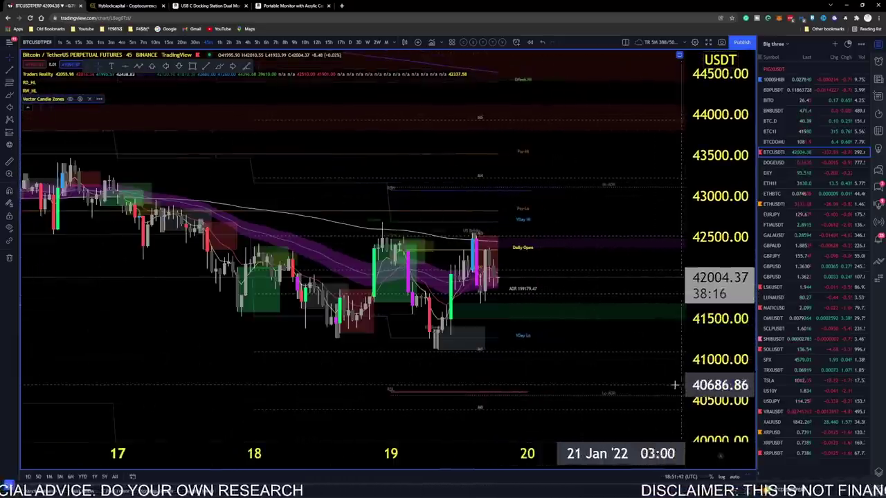
drag(695, 382, 697, 256)
drag(553, 371, 451, 300)
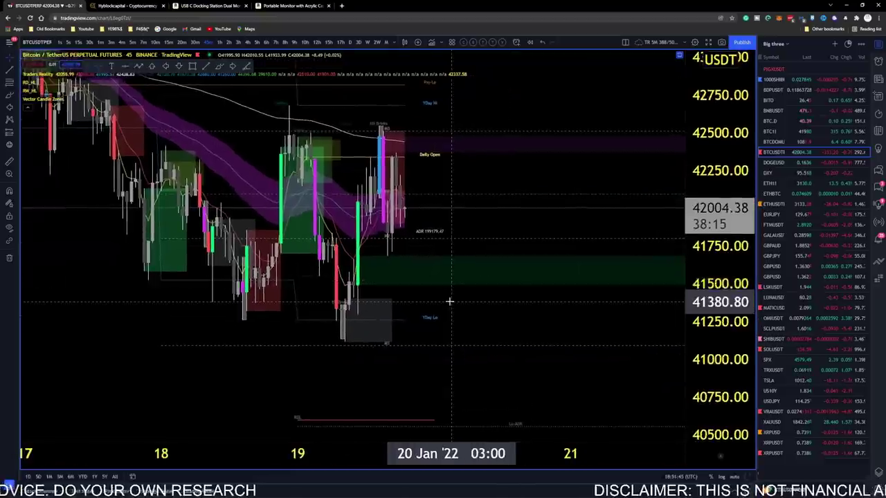
click(218, 42)
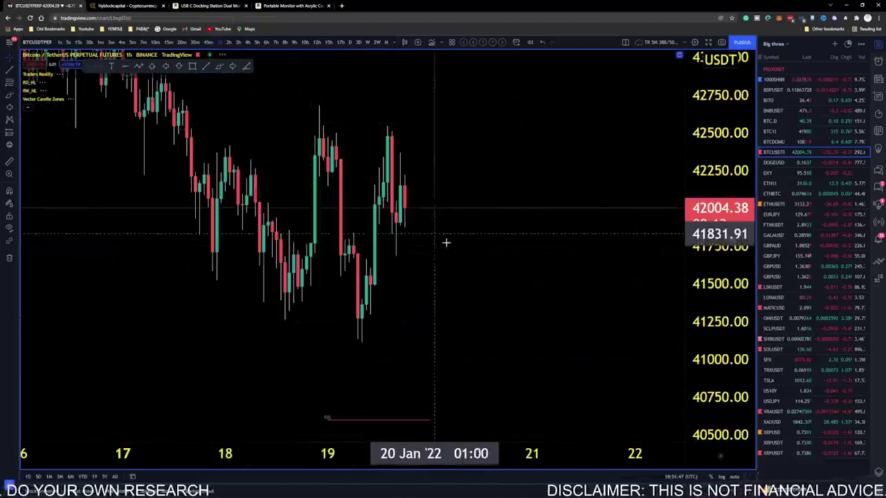
- Examine the 1-hour candles of 18 and 19 January and the levels above price up to the red zone near 44,000
scroll(429, 242, up, 3)
drag(286, 188, 597, 192)
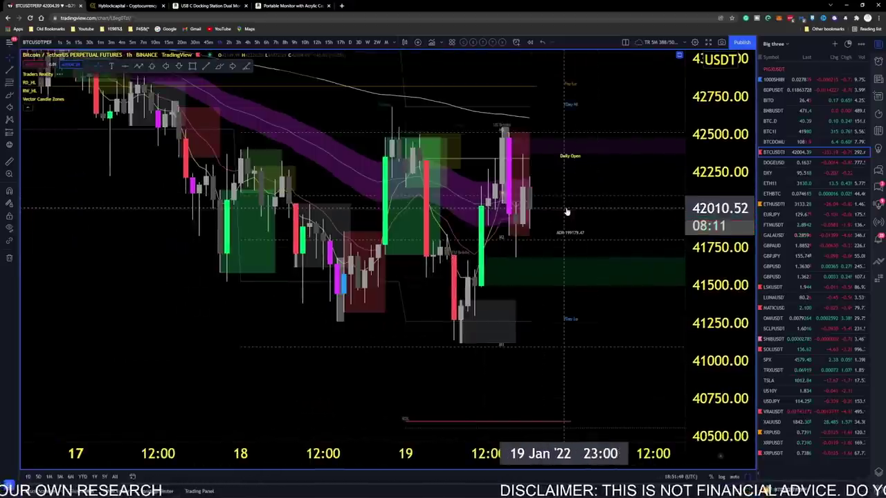
scroll(527, 299, up, 2)
drag(461, 312, 356, 372)
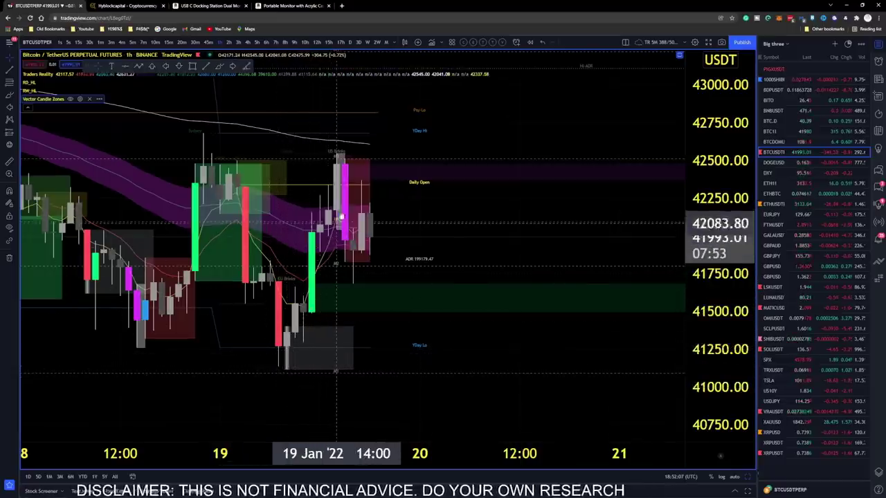
scroll(346, 168, up, 1)
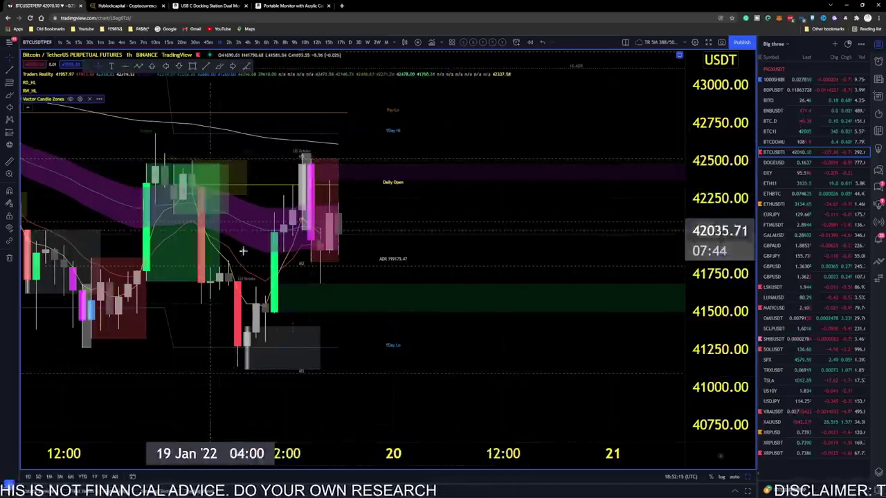
drag(231, 218, 231, 340)
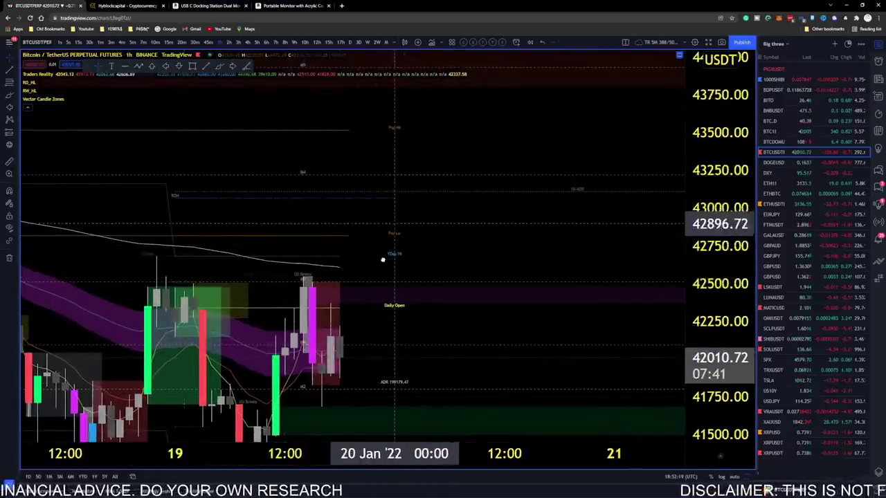
drag(286, 198, 269, 268)
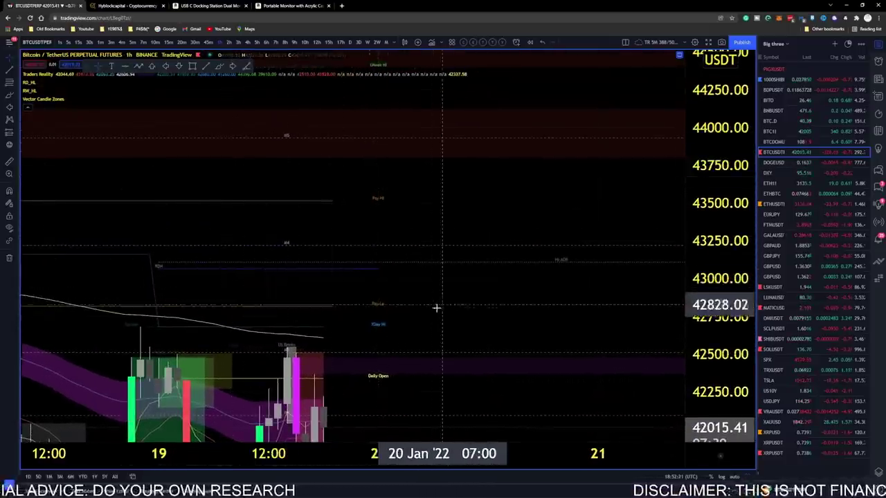
drag(437, 307, 439, 247)
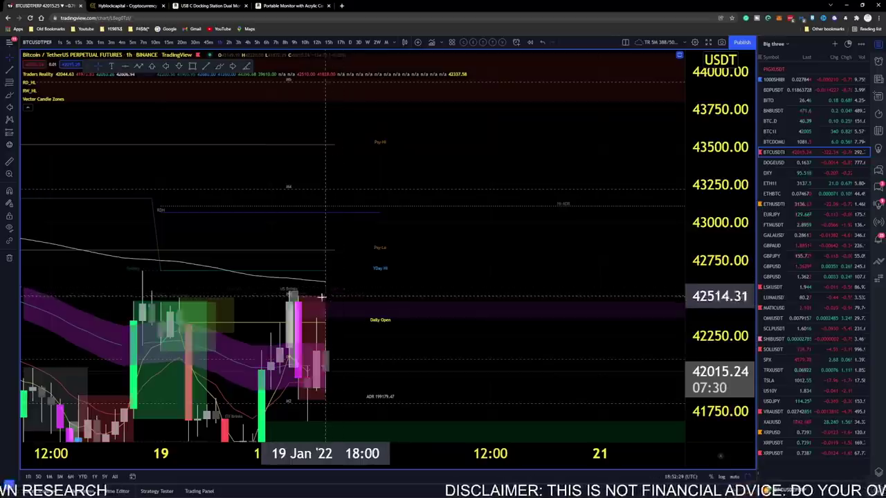
- Brush a rising path from about 42,550 to the red zone near 43,900, circle its end, and delete the drawing
click(220, 67)
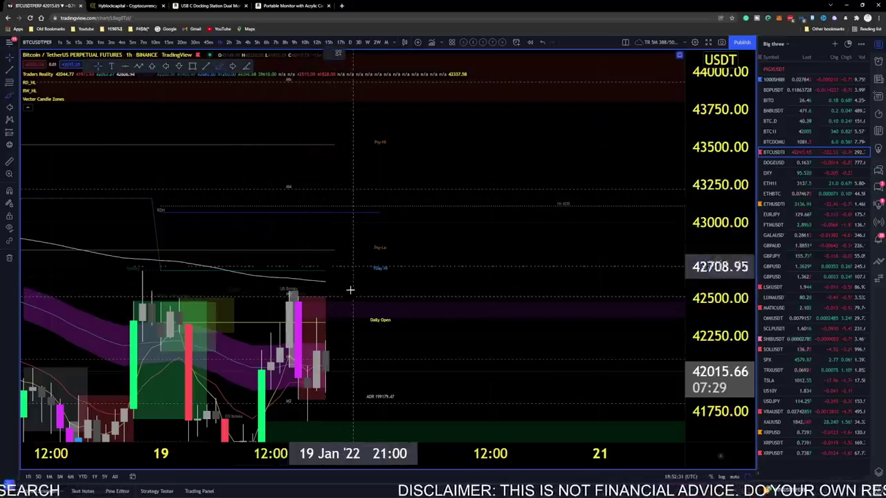
mouse_move(344, 291)
mouse_down()
mouse_move(397, 232)
mouse_move(475, 75)
mouse_move(457, 92)
mouse_move(475, 72)
mouse_up()
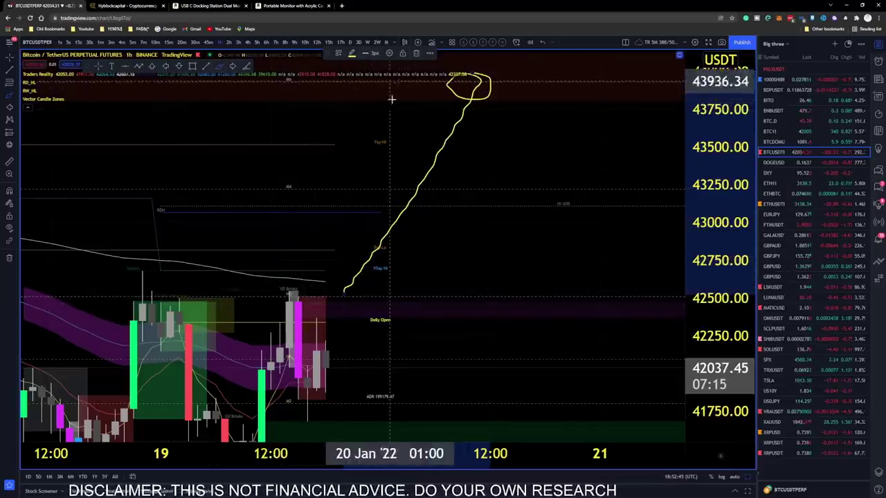
click(416, 53)
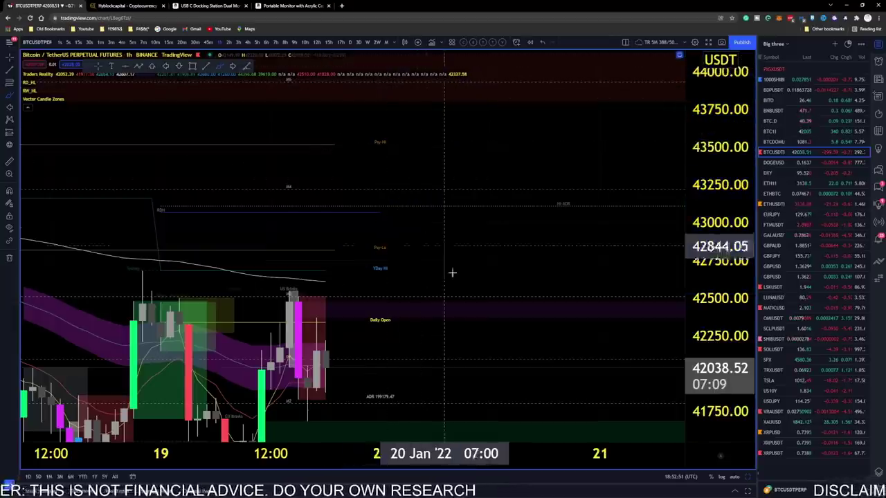
- Place horizontal lines on the 1-hour Bitcoin chart at 43,219.60, on the M4 level, and at 42,901.30
scroll(556, 297, down, 1)
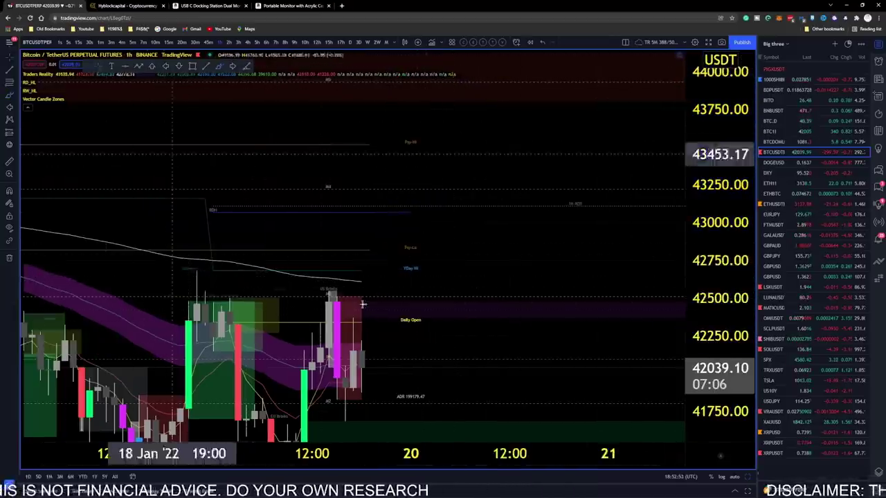
drag(352, 295, 312, 159)
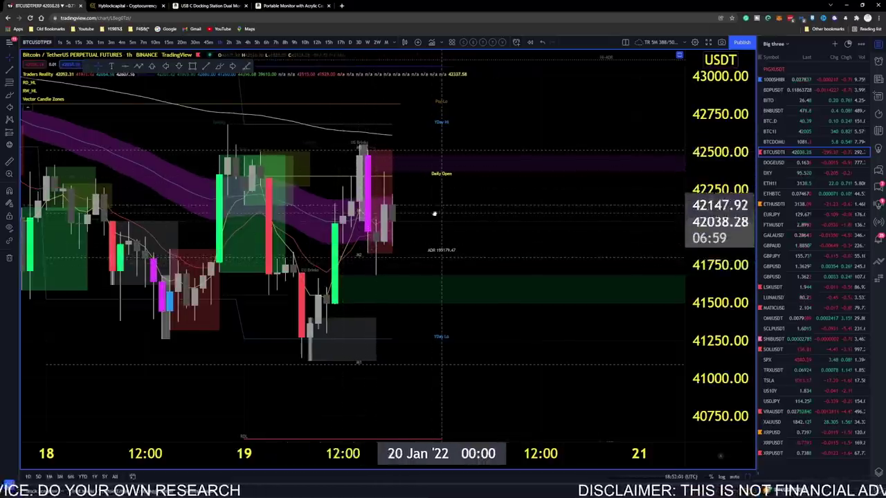
drag(419, 206, 378, 272)
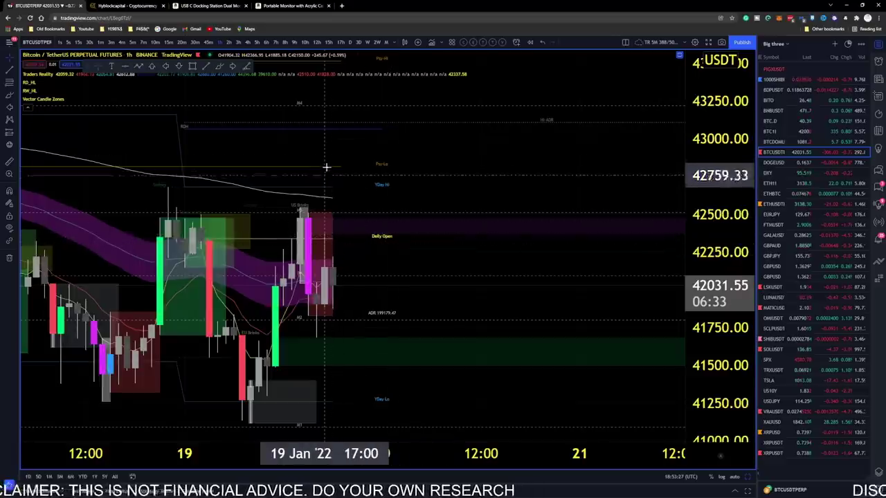
click(346, 105)
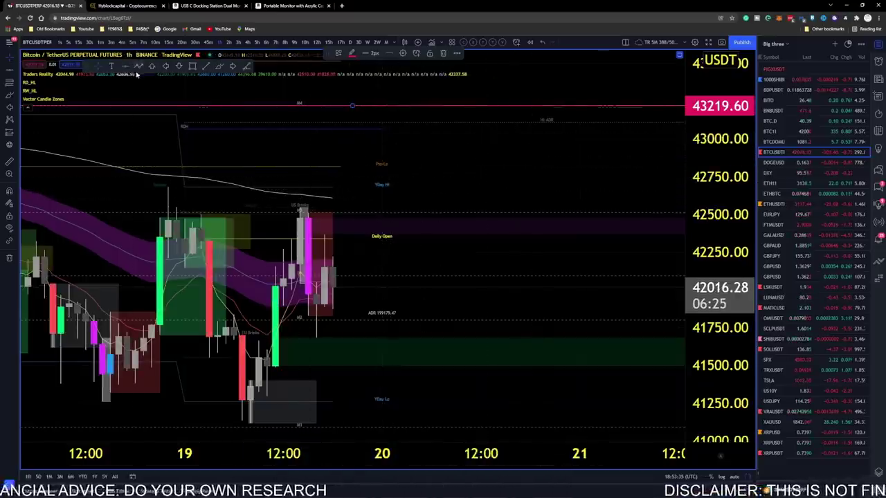
click(131, 70)
click(461, 154)
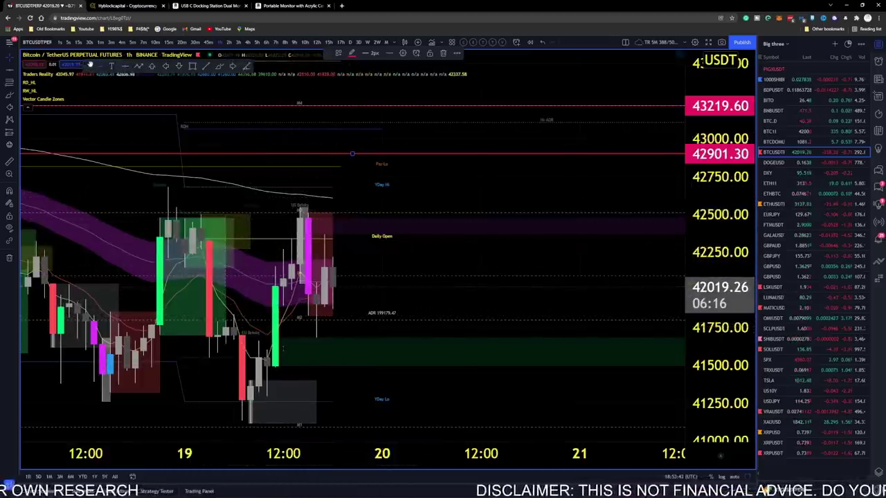
- Examine the 19 January 1-hour candles between the green zone below price and the two red horizontal lines above
drag(370, 258, 500, 192)
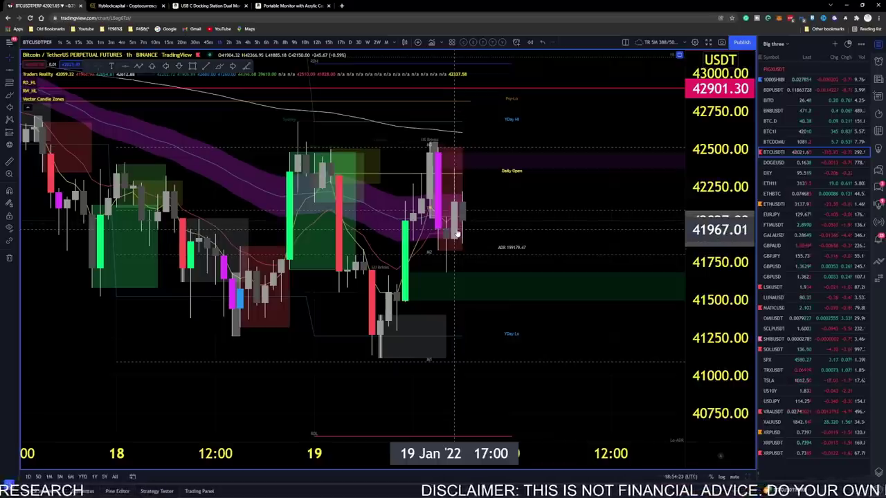
drag(574, 180, 437, 256)
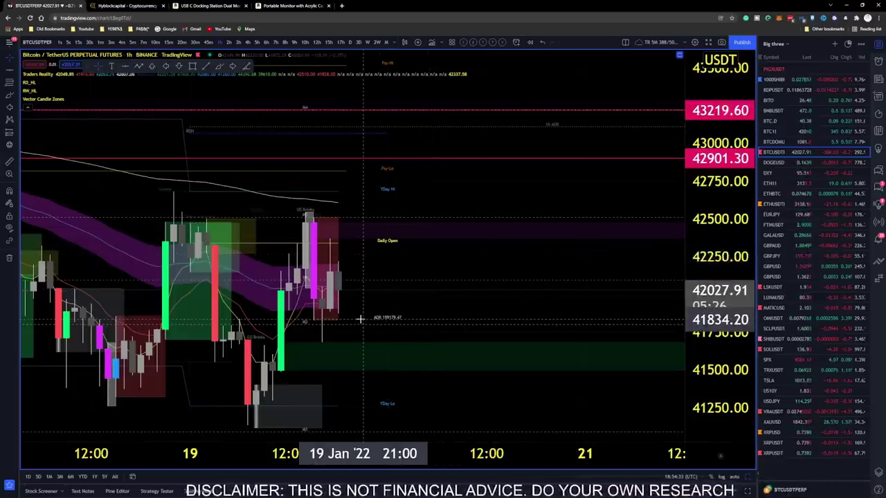
scroll(357, 330, down, 1)
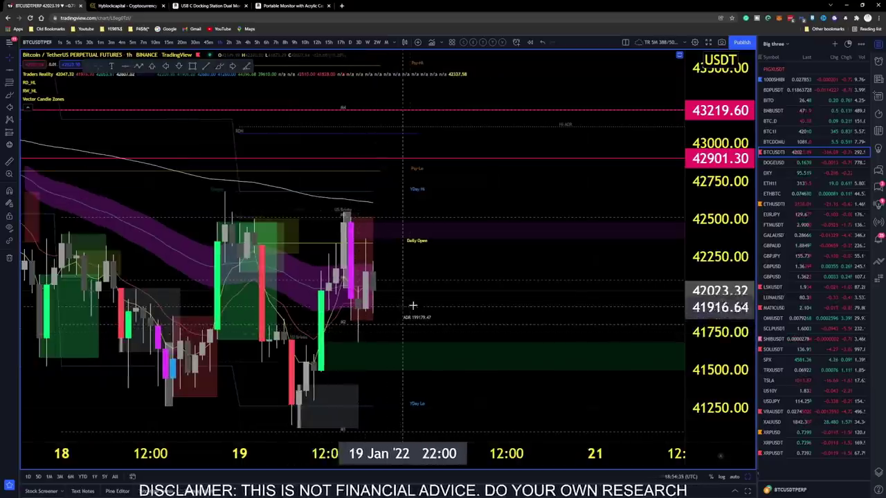
drag(427, 305, 490, 245)
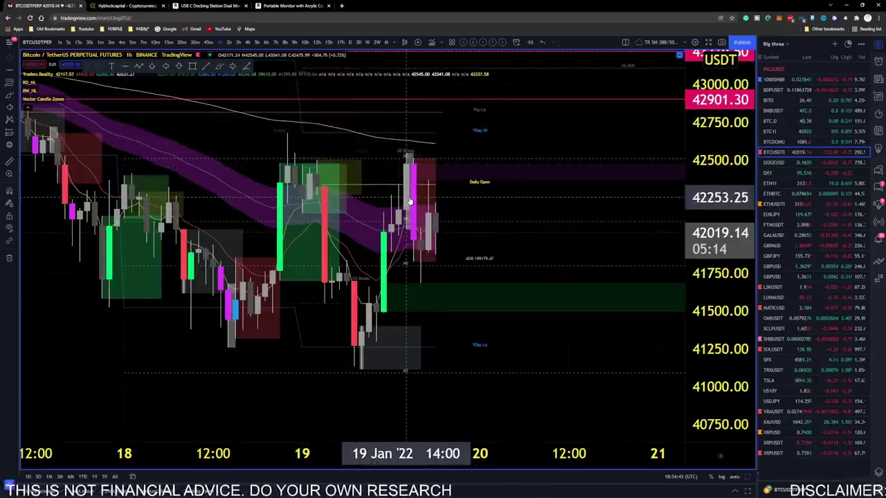
scroll(415, 205, up, 2)
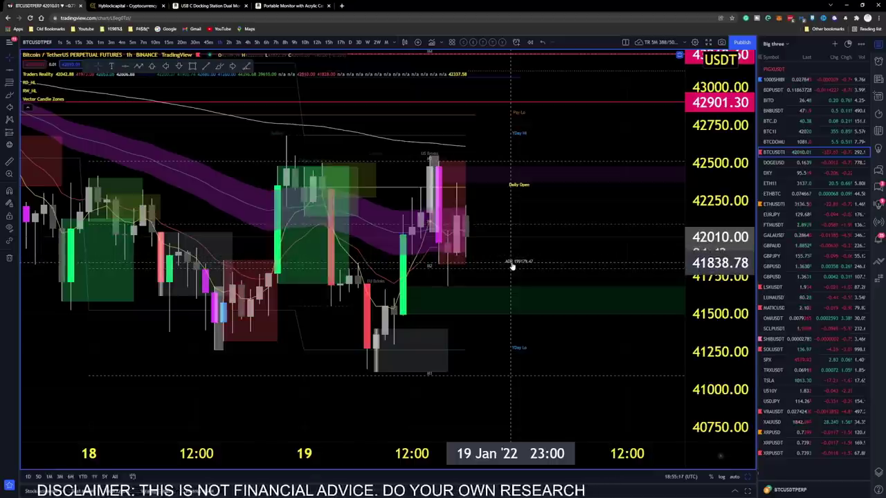
drag(542, 212, 459, 267)
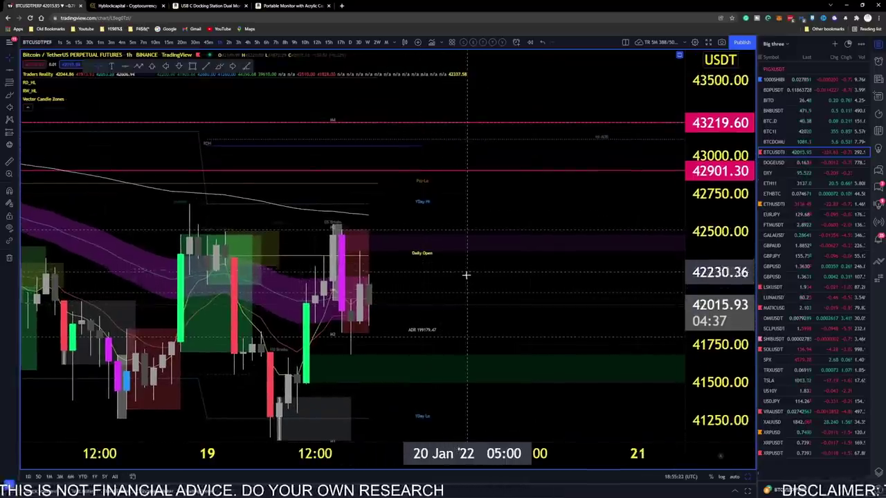
drag(441, 281, 486, 265)
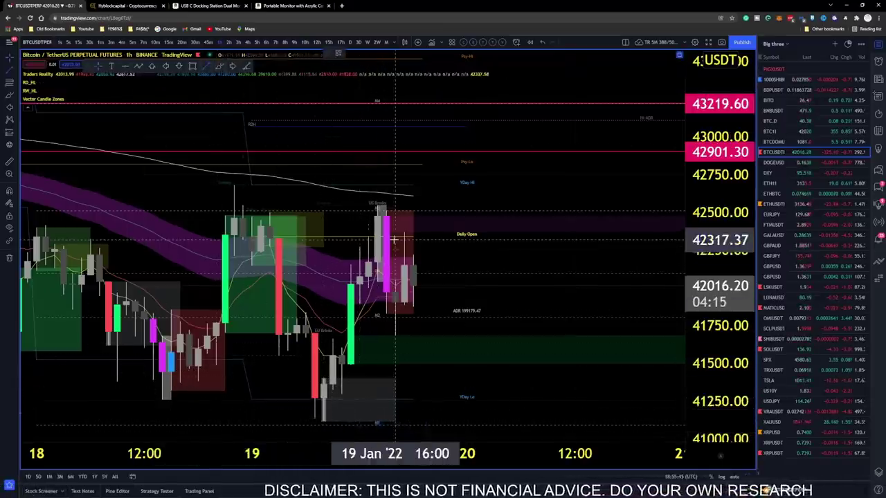
- Draw a short descending trend line from 41,444.91 beside the lowest red candle of 19 January, leaving the chart settings unchanged
key(alt+t)
click(315, 371)
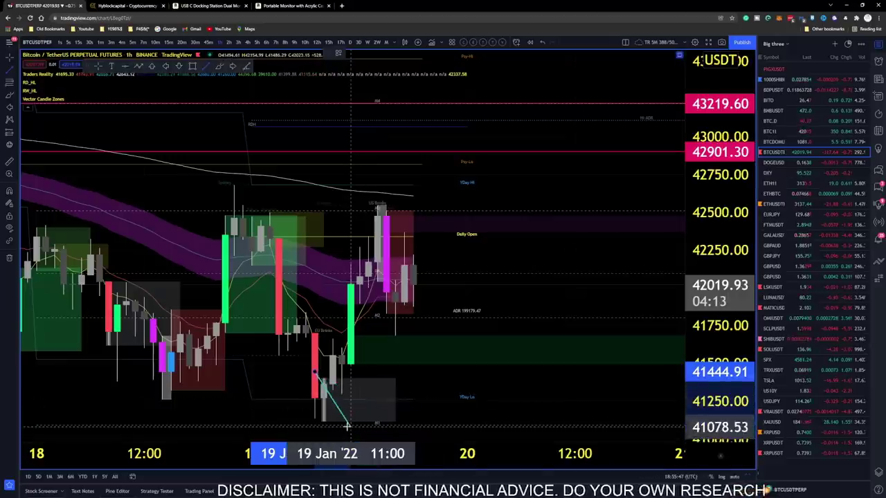
click(333, 405)
double_click(330, 315)
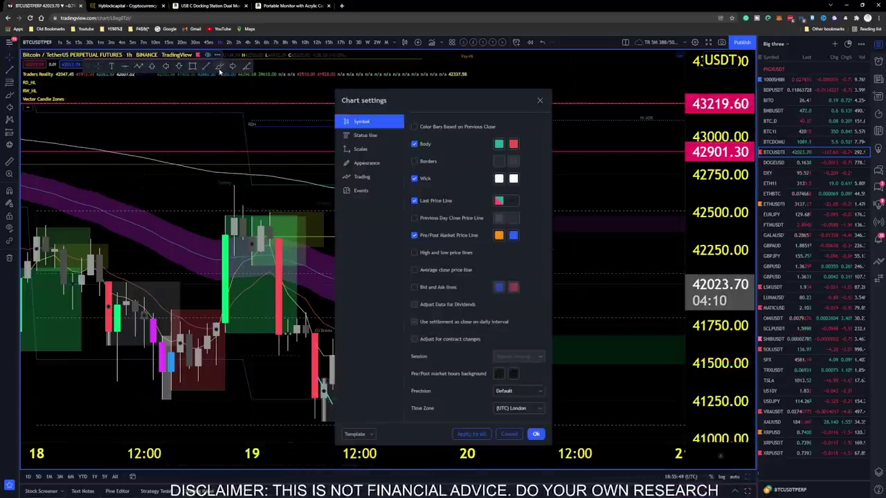
click(536, 434)
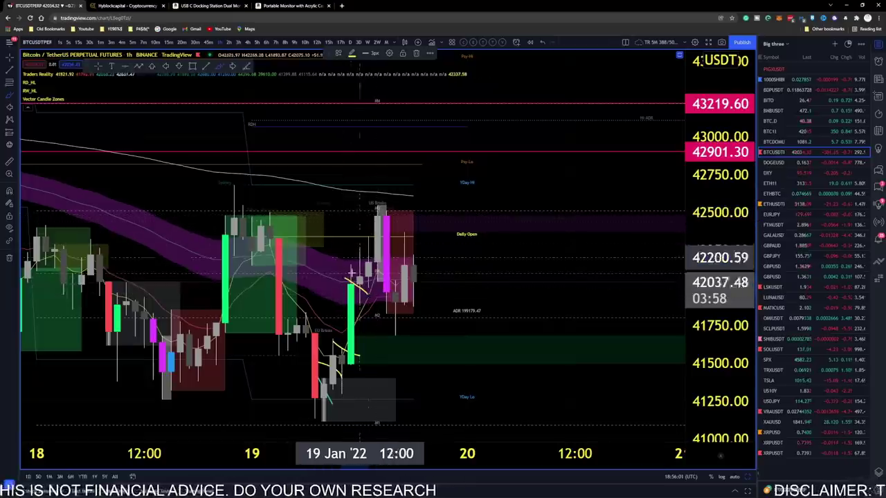
- Brush yellow marks over the 19 January rise, down beside the earlier tall red candle, and across the two red candles
drag(357, 249, 378, 267)
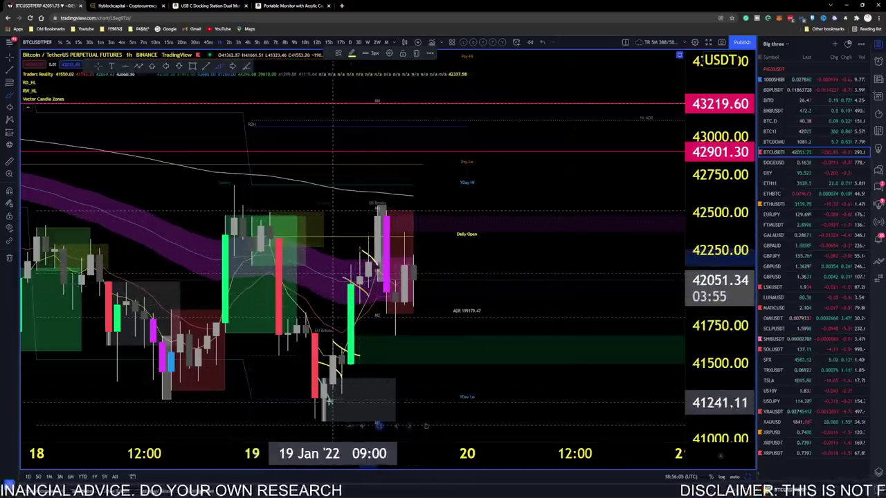
scroll(332, 398, down, 1)
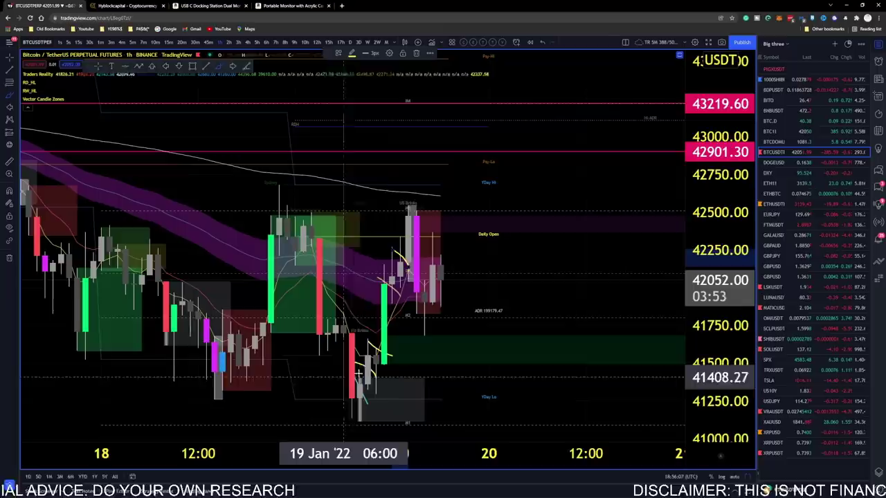
drag(330, 244, 327, 319)
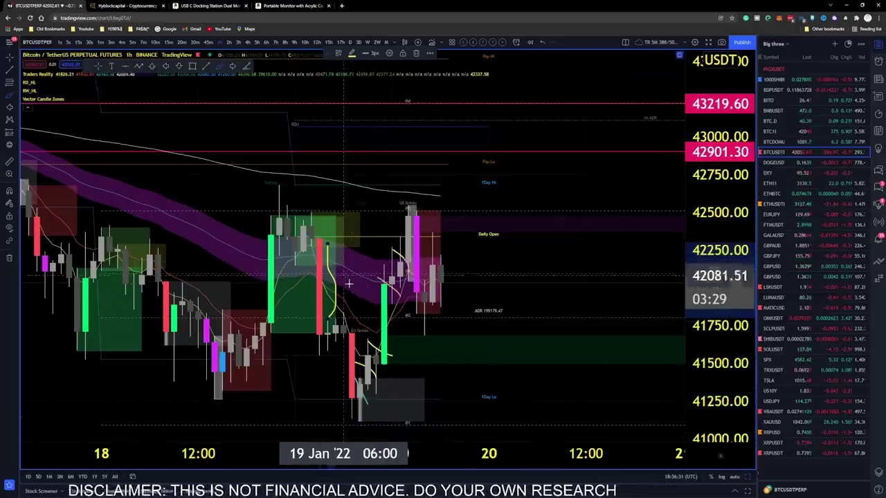
drag(311, 282, 337, 263)
drag(390, 341, 330, 381)
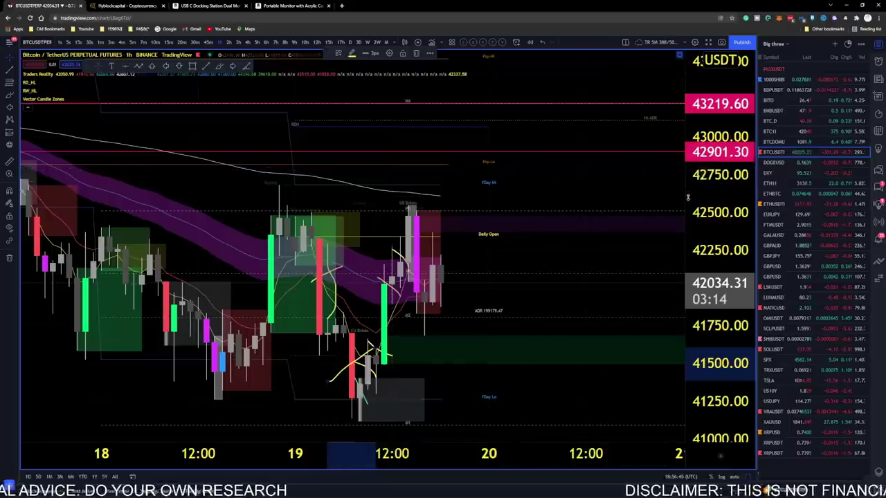
- Open the Dogecoin chart from the Big three watchlist
click(773, 44)
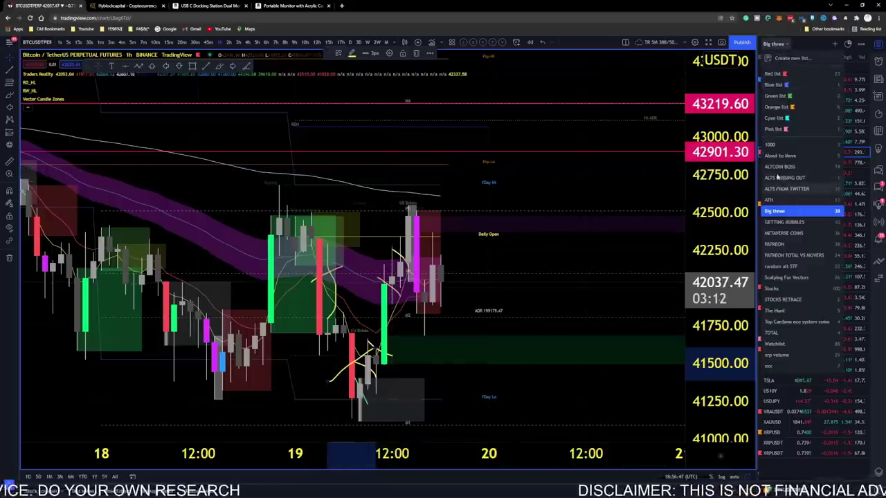
click(773, 162)
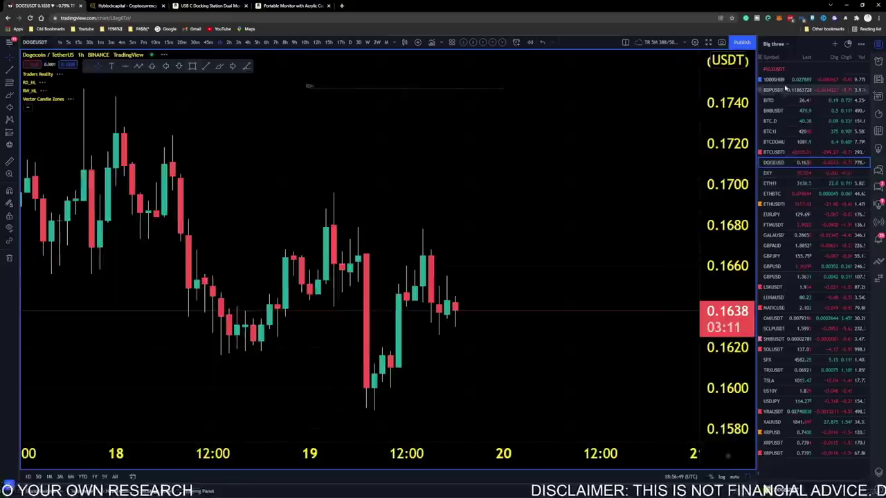
- Switch to the ALTCOIN BOSS watchlist, sort it by price change, and open the Theta Token chart
click(774, 43)
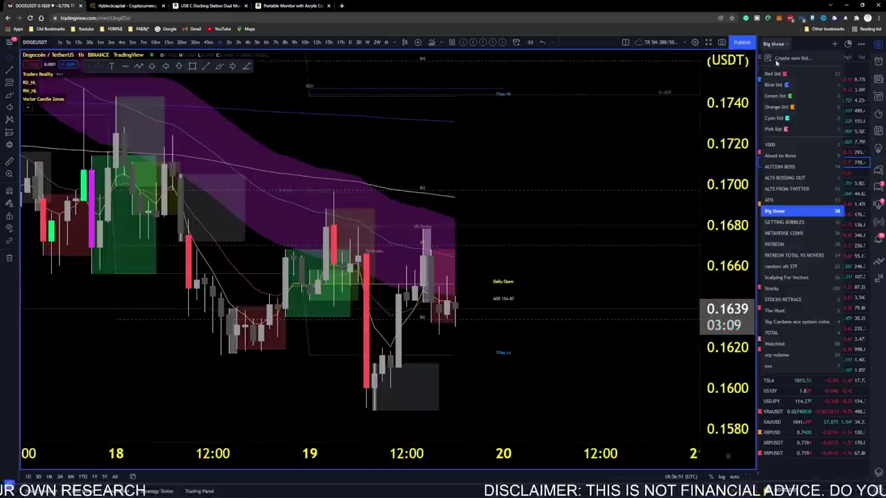
click(785, 168)
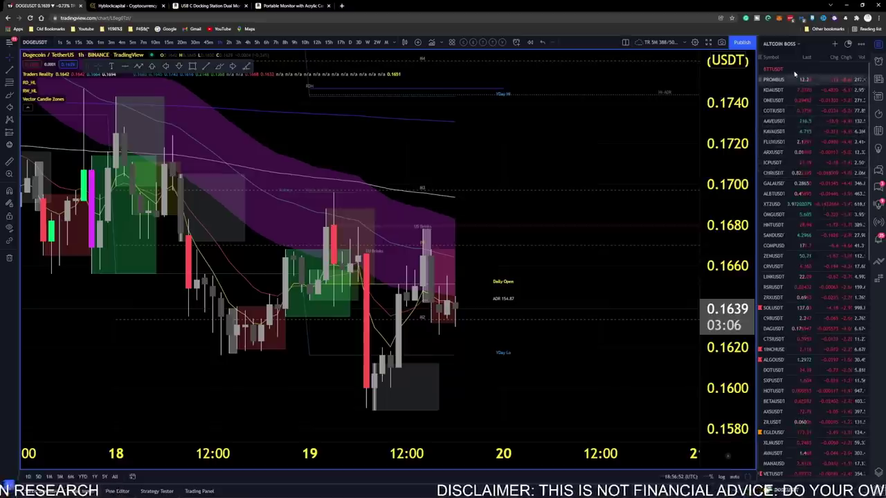
click(845, 58)
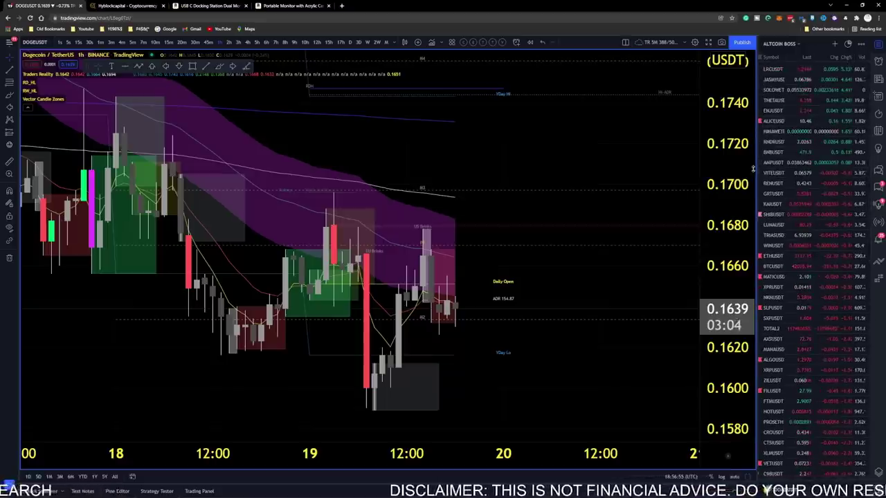
click(774, 101)
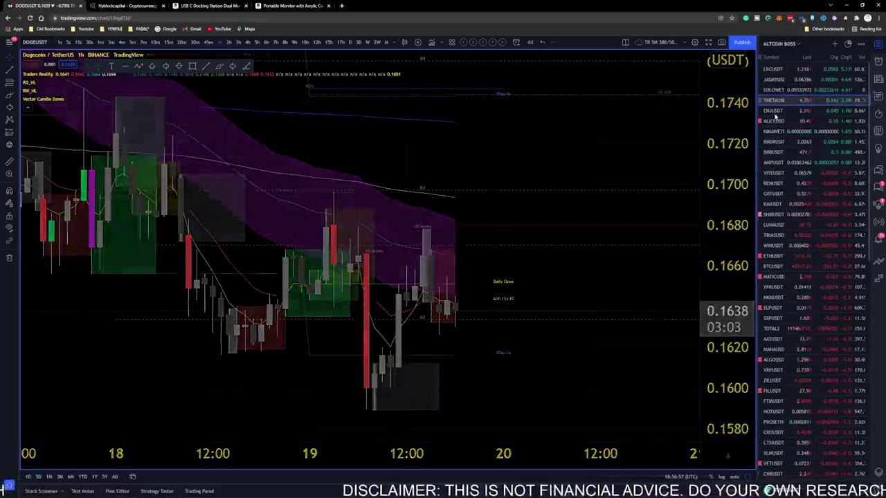
scroll(583, 268, down, 2)
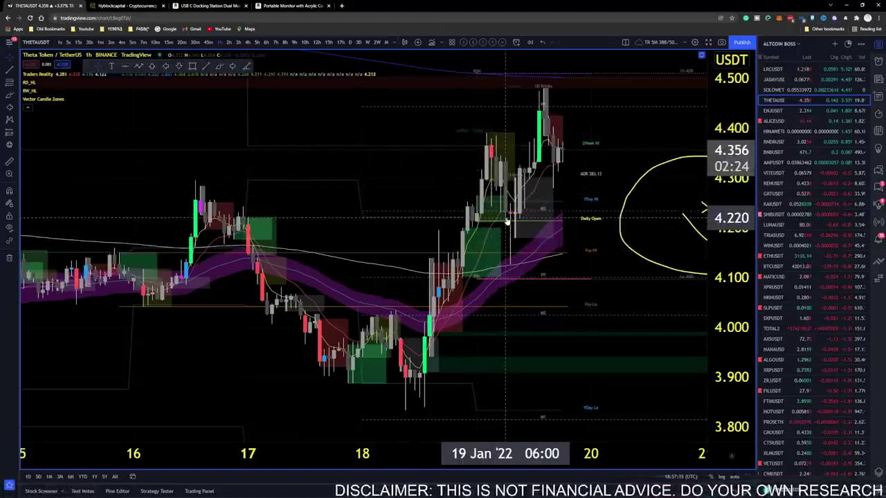
- Examine Theta's 18 and 19 January 1-hour candles against the green zones below and the red zones from 4.500 upward
mouse_move(554, 178)
mouse_down()
mouse_move(454, 204)
mouse_move(418, 247)
mouse_up()
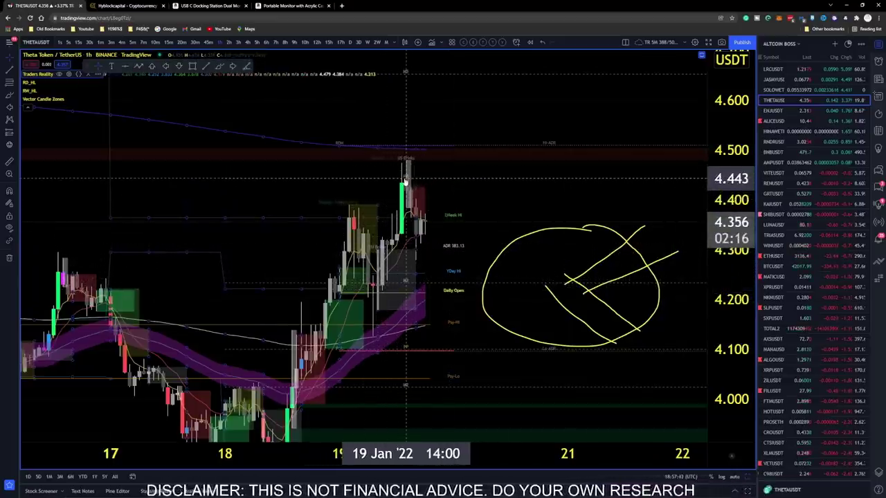
drag(475, 203, 487, 163)
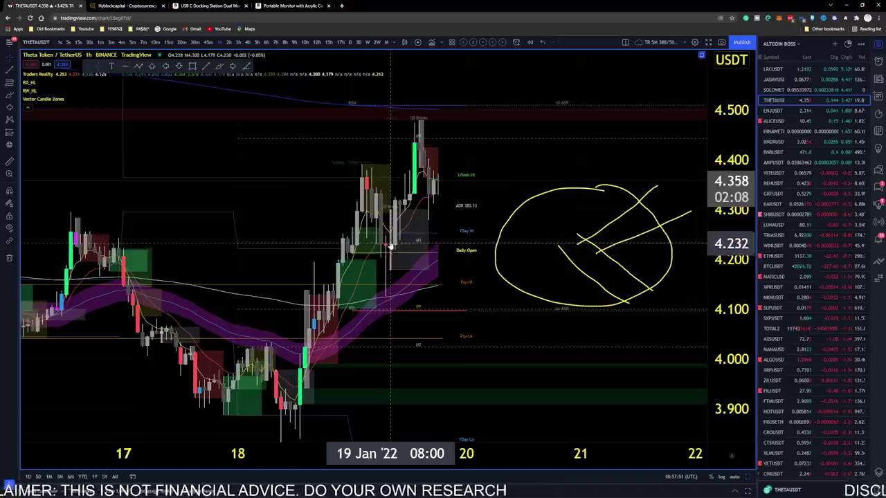
mouse_move(509, 125)
mouse_down()
mouse_move(487, 235)
mouse_move(478, 178)
mouse_up()
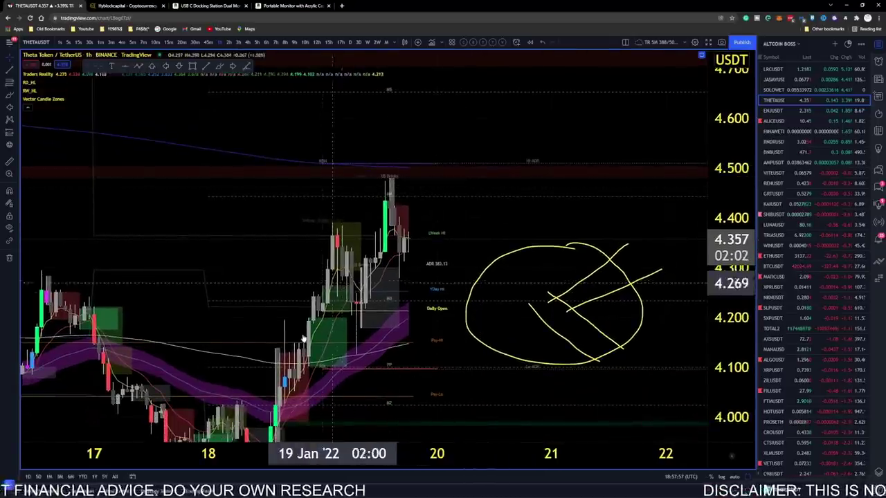
drag(261, 381, 255, 315)
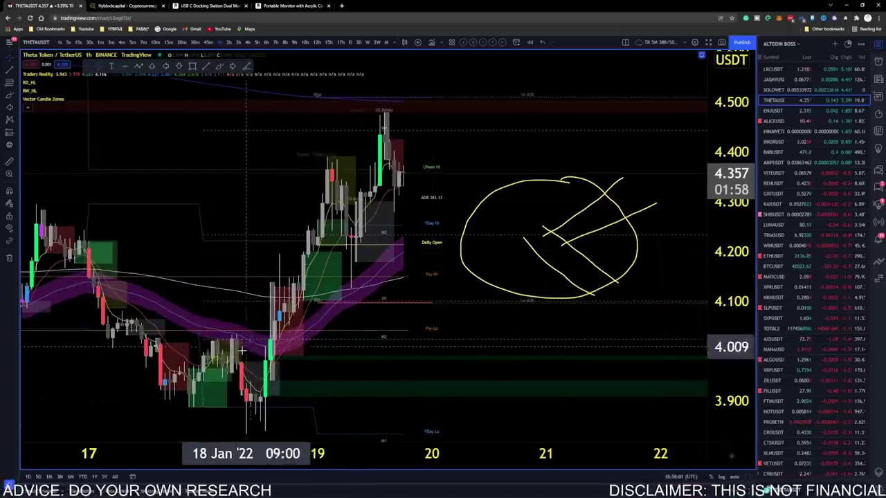
scroll(397, 177, up, 2)
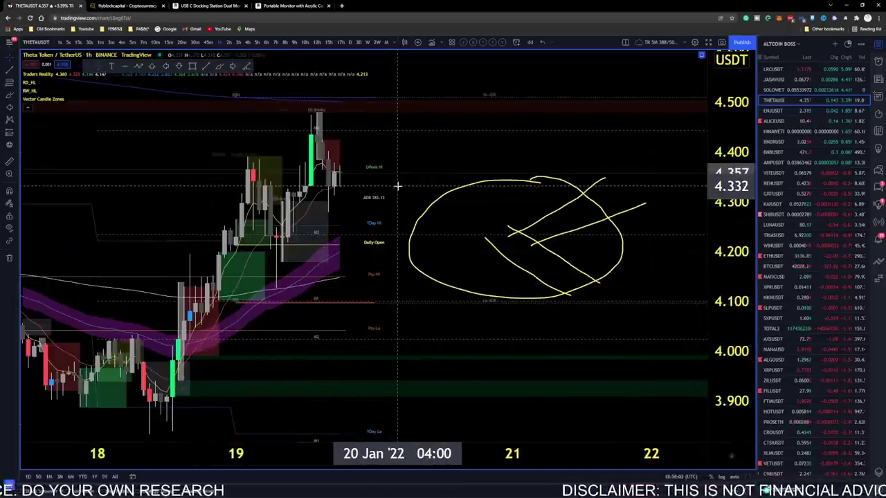
drag(407, 134, 481, 204)
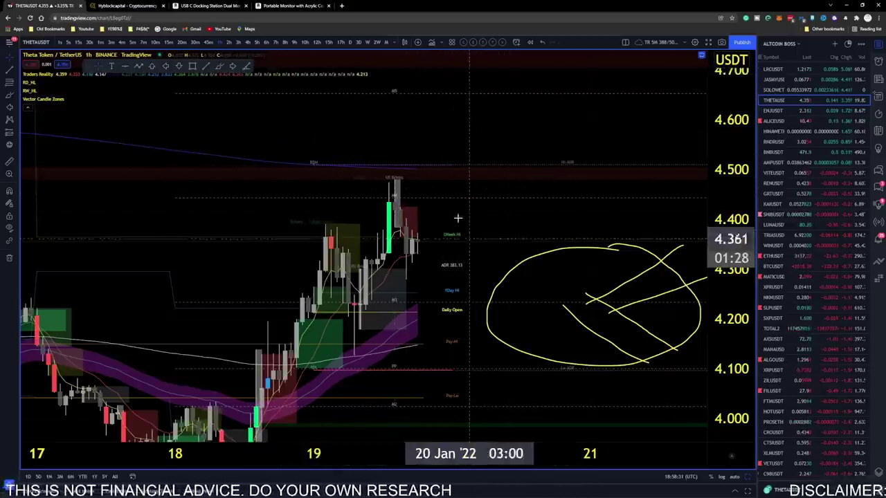
scroll(418, 245, down, 3)
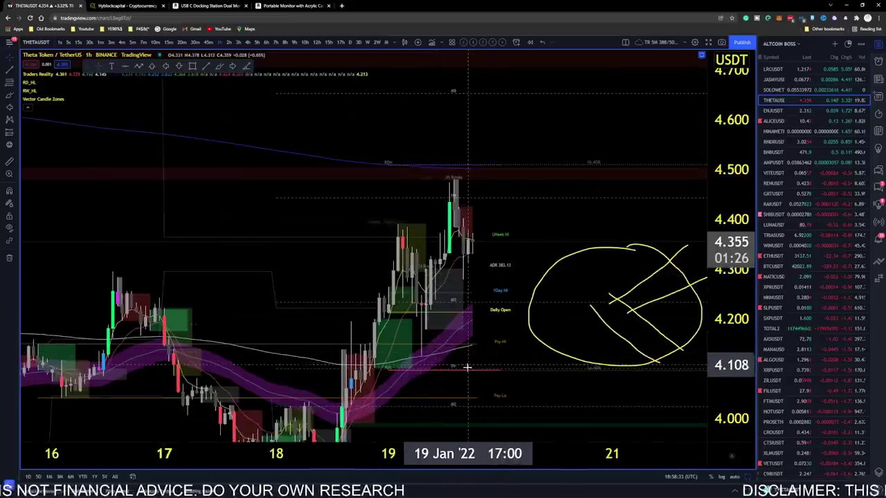
drag(568, 128, 442, 326)
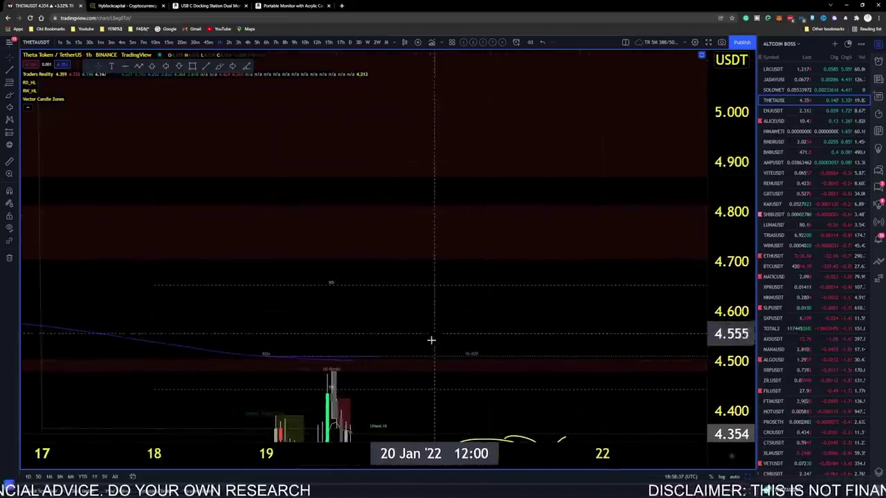
drag(432, 339, 468, 176)
key(alt+r)
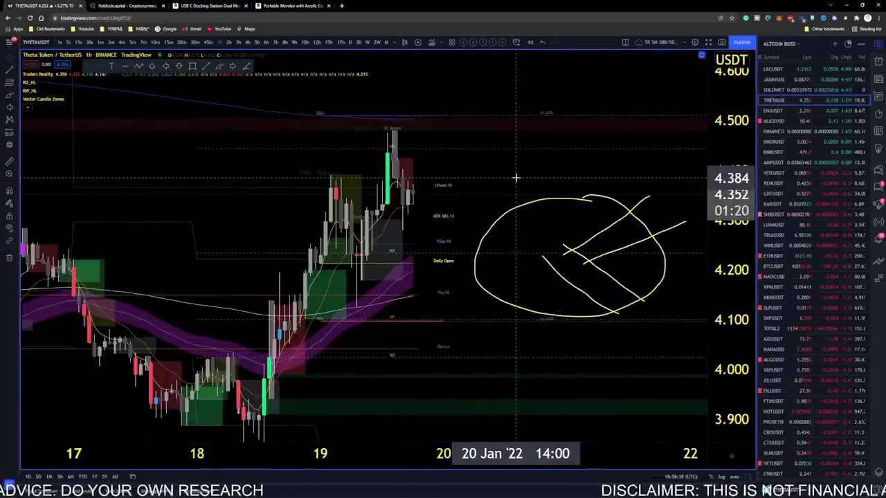
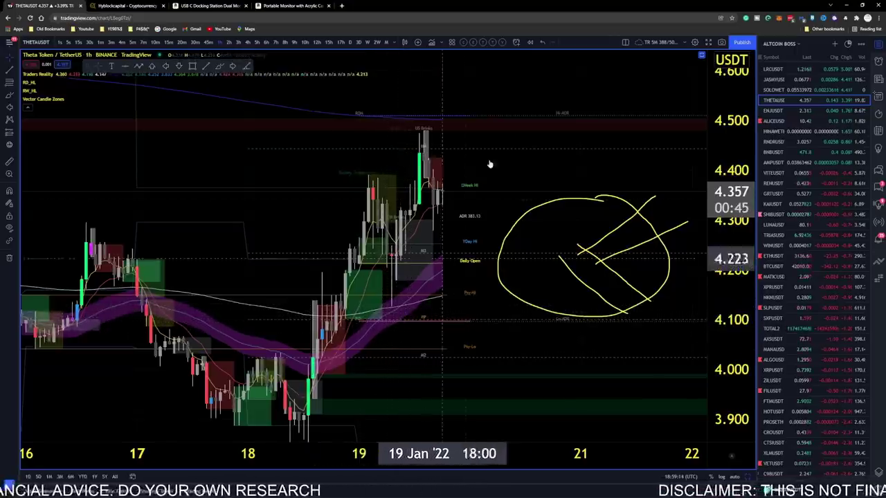
- Draw a short descending trend line from about 4.138 to 4.093 beneath Theta's 19 January pullback wick
click(413, 316)
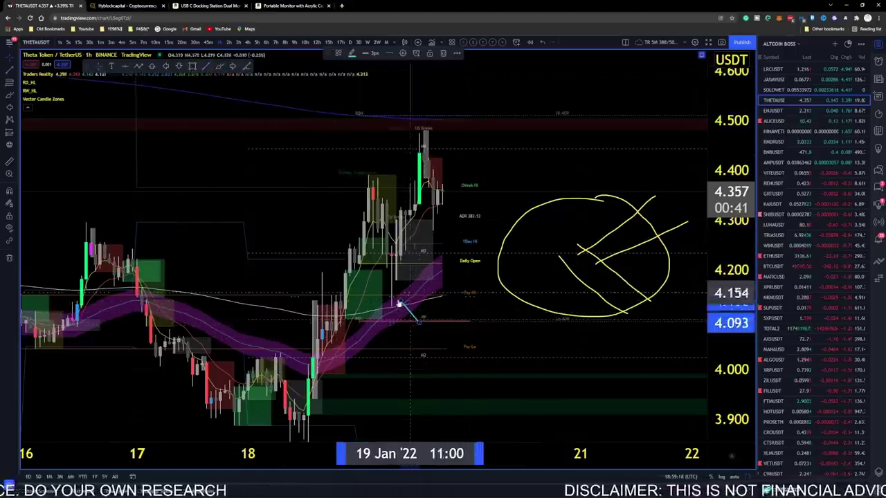
mouse_move(408, 324)
mouse_down()
mouse_move(380, 321)
mouse_move(390, 306)
mouse_move(418, 323)
mouse_up()
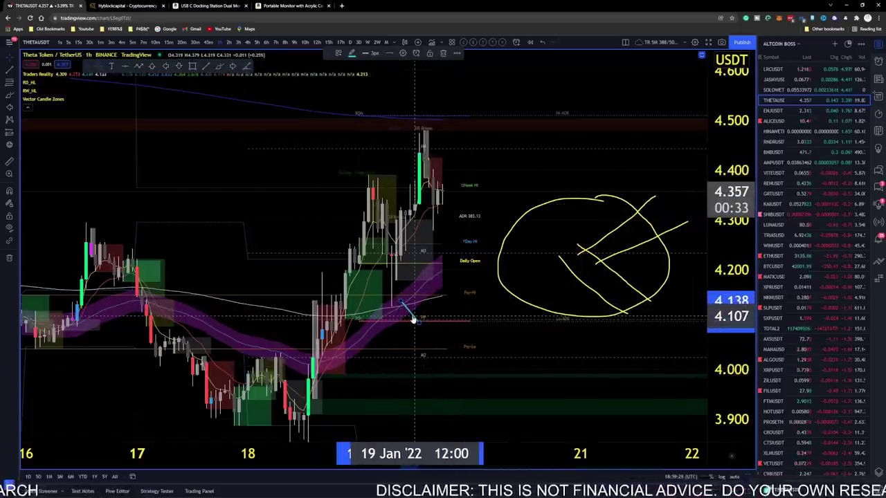
scroll(461, 336, down, 1)
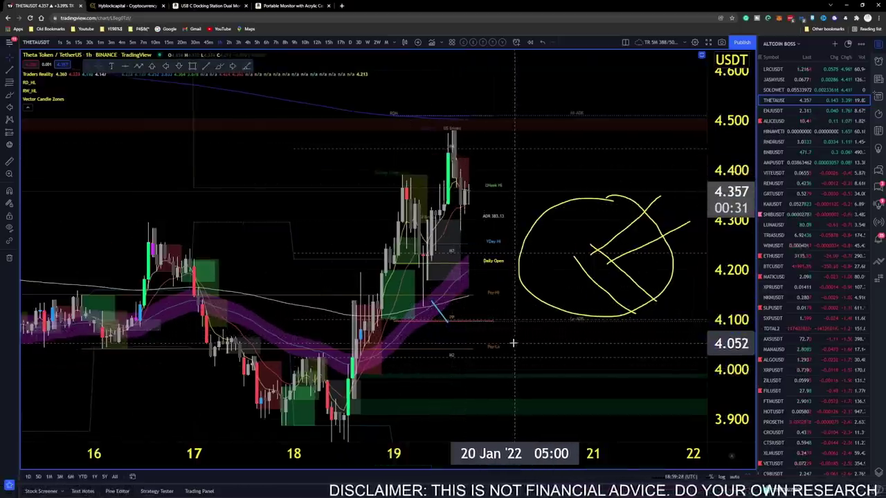
- Examine Theta's lower green zones down to about 3.400 and the latest candles below the red zone at 4.500
drag(510, 344, 452, 240)
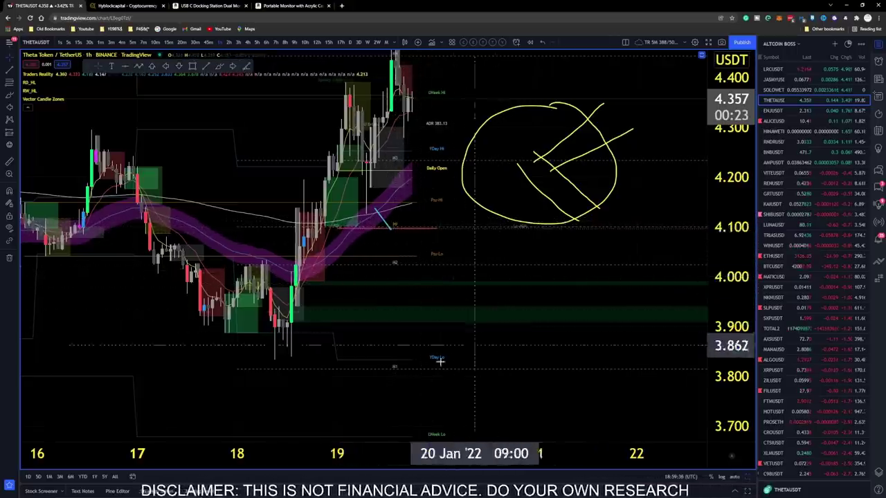
drag(488, 345, 475, 250)
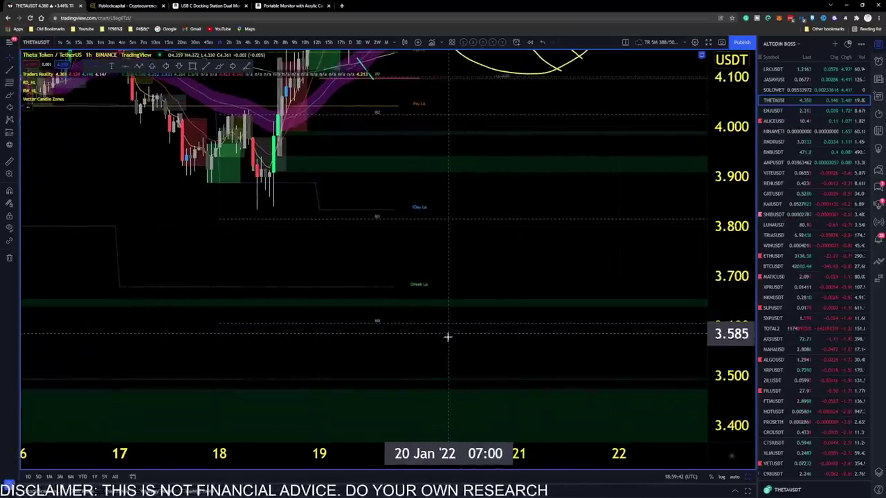
drag(544, 218, 459, 316)
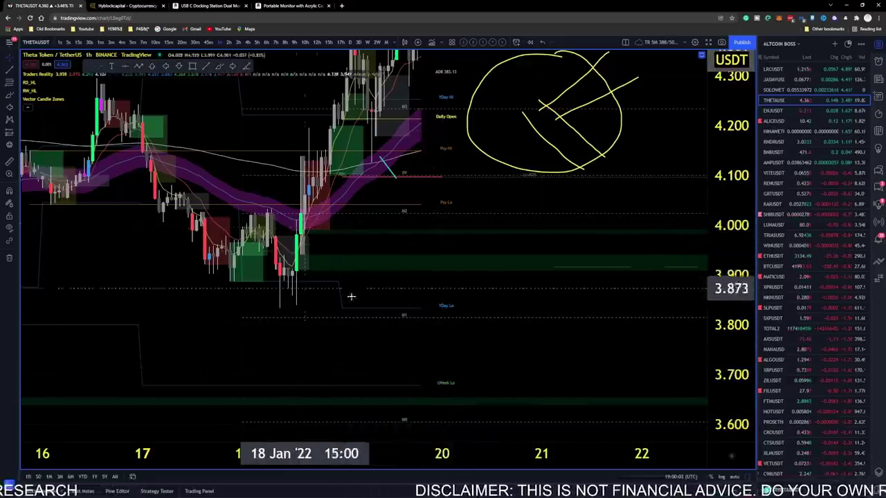
drag(464, 200, 447, 357)
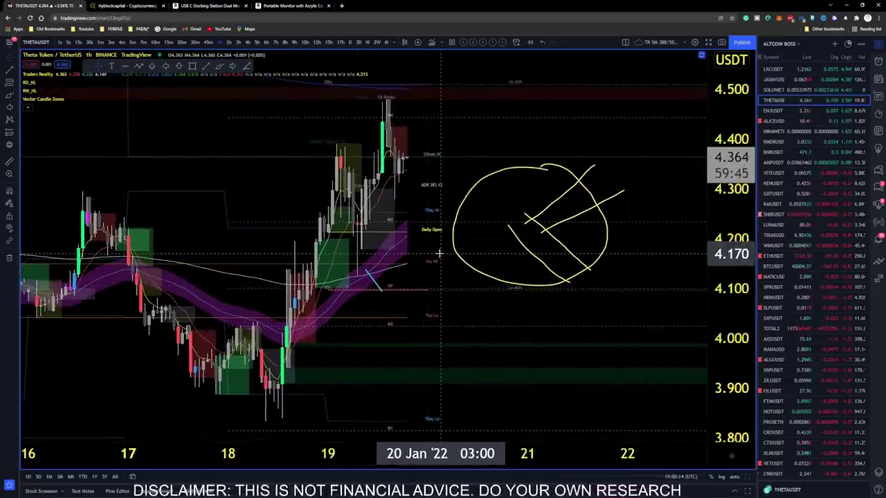
drag(450, 139, 466, 211)
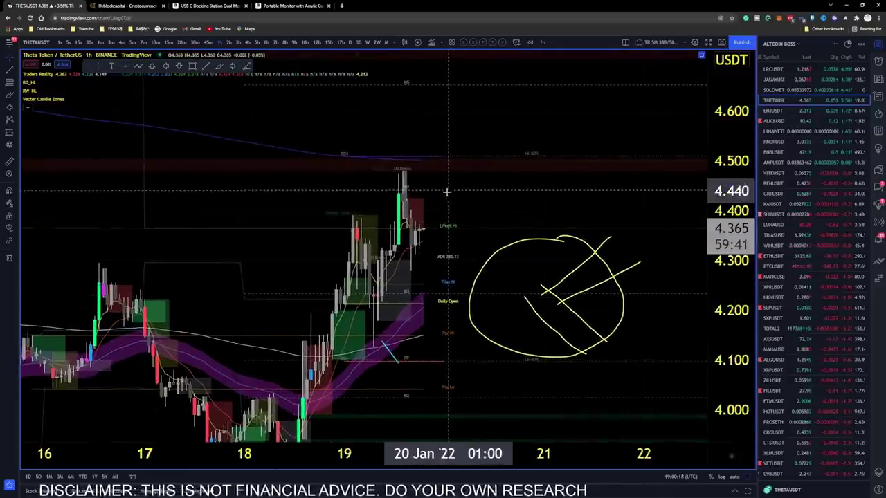
drag(462, 200, 448, 180)
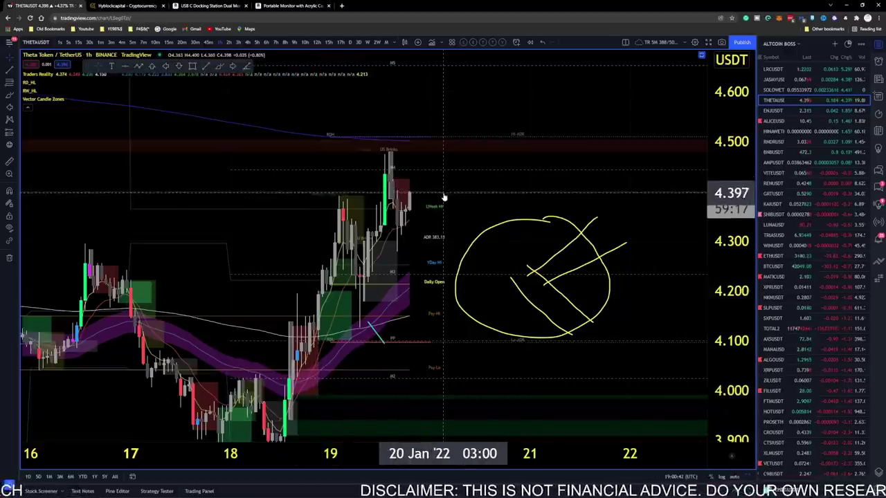
scroll(438, 302, down, 2)
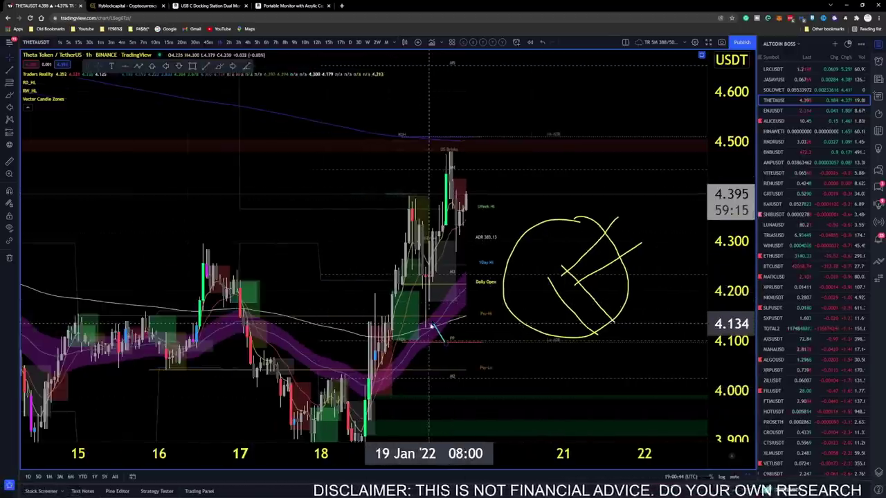
scroll(485, 326, up, 1)
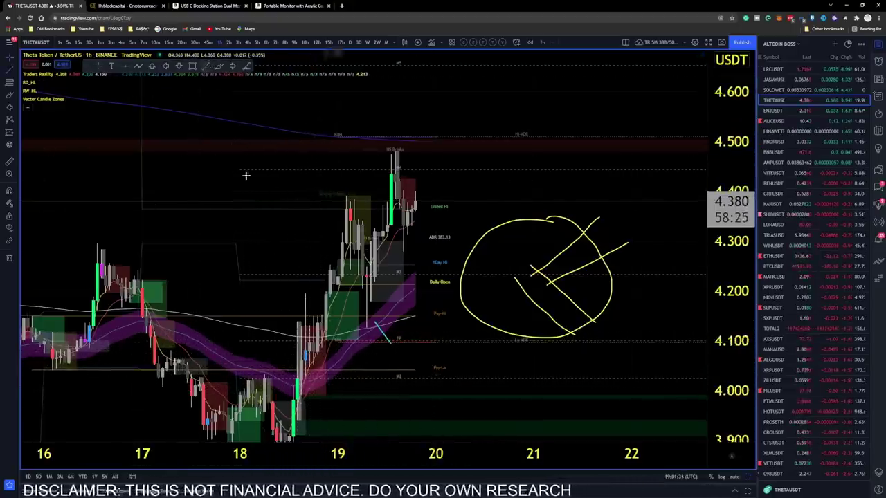
- Draw a descending trend line from 4.116 to 4.034 across Theta's rising candles of 18 January
click(289, 333)
click(328, 373)
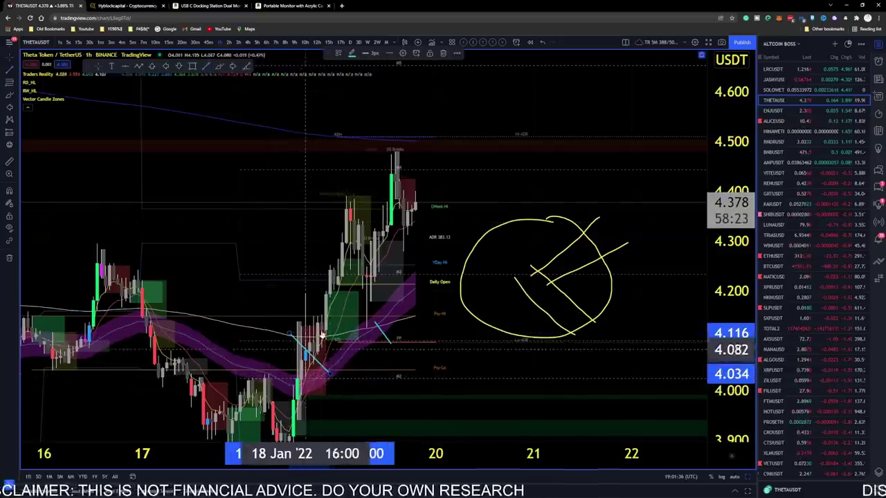
scroll(425, 370, down, 3)
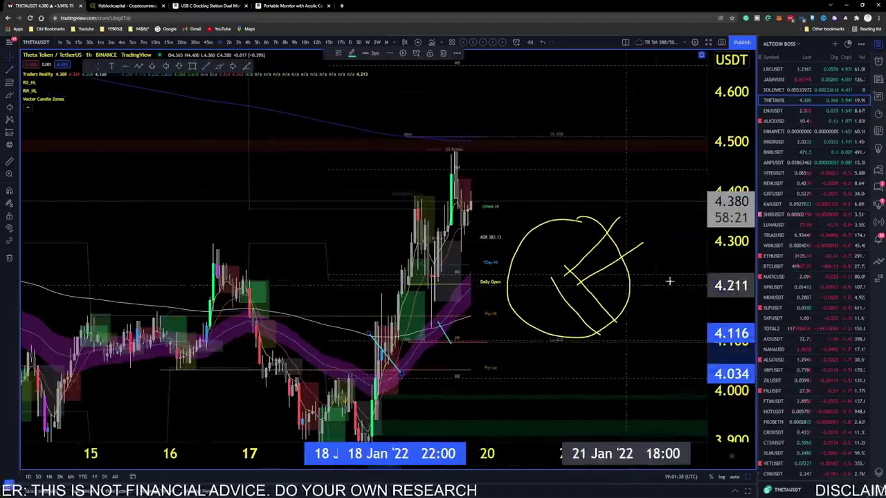
- Return to the Big three watchlist and open the Bitcoin perpetual futures chart at its latest 19 January candles
click(781, 44)
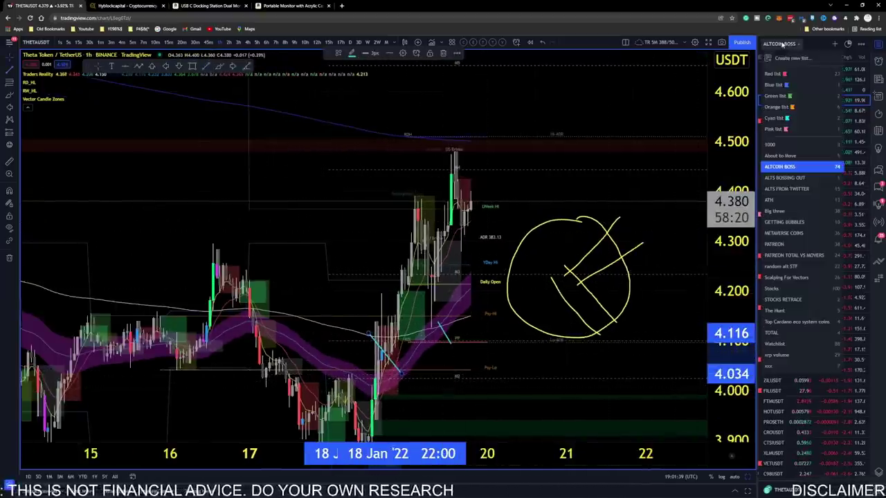
click(772, 211)
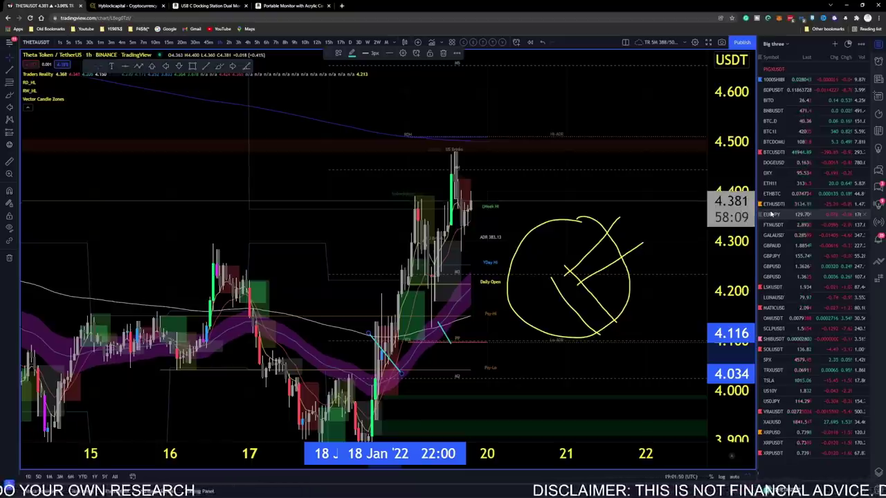
click(773, 153)
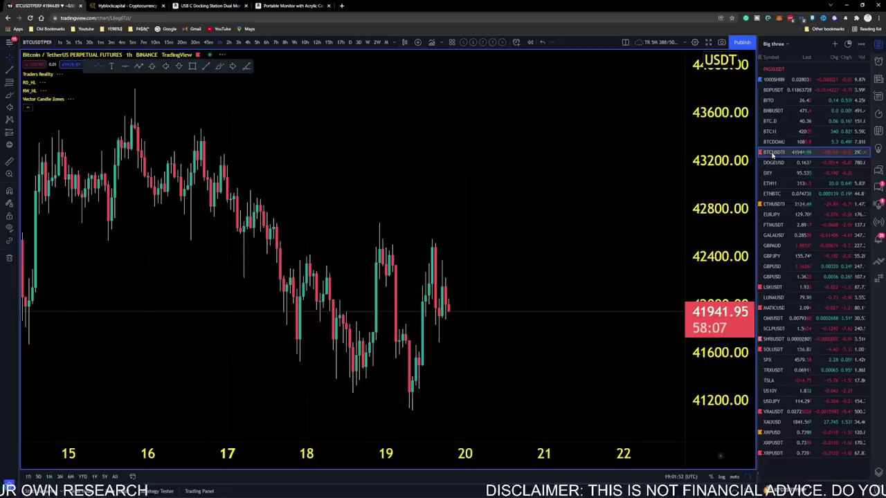
scroll(533, 294, up, 2)
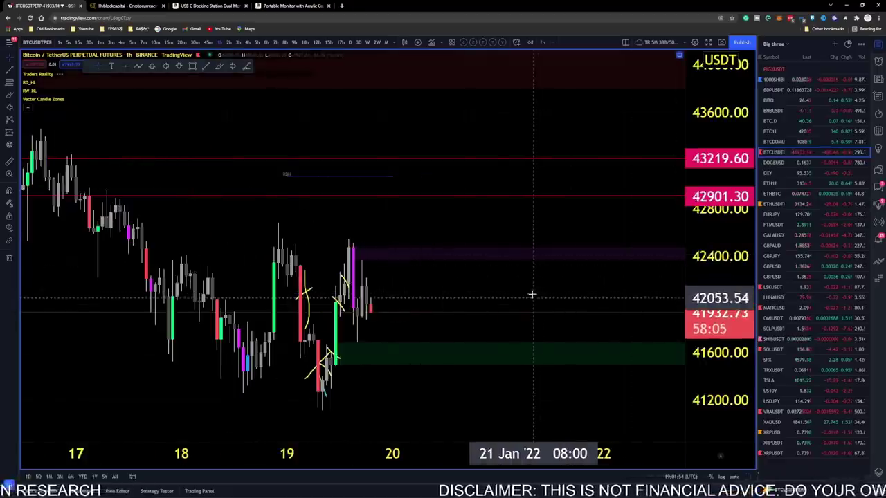
drag(413, 286, 512, 279)
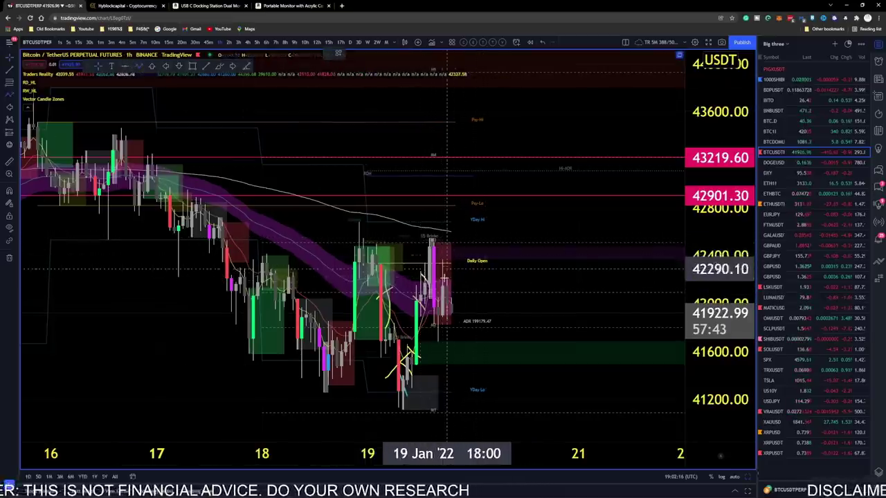
- Draw a projected Bitcoin path rising to about 42,780, dipping to the purple zone near 42,400, then climbing to about 43,500
drag(431, 288, 458, 210)
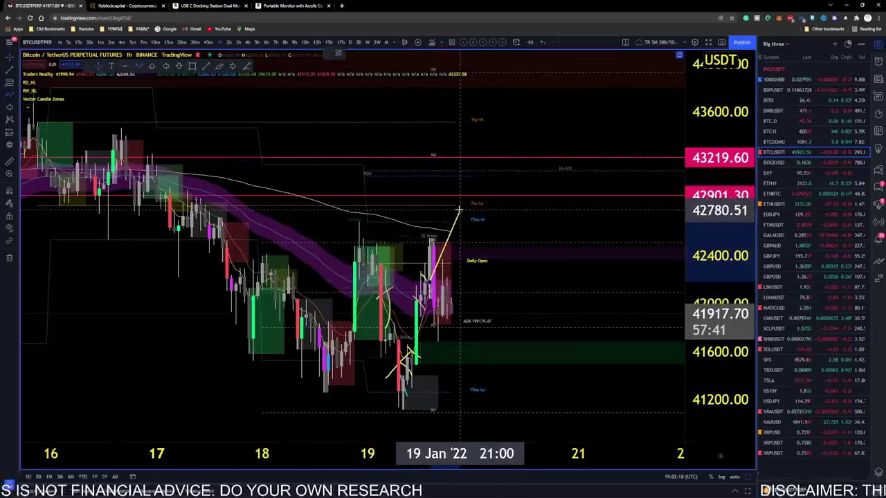
click(477, 253)
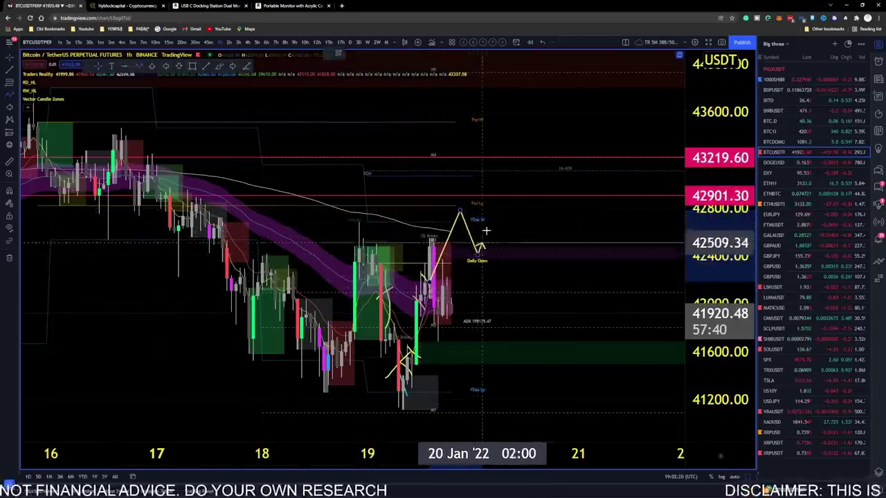
double_click(523, 123)
scroll(451, 298, up, 3)
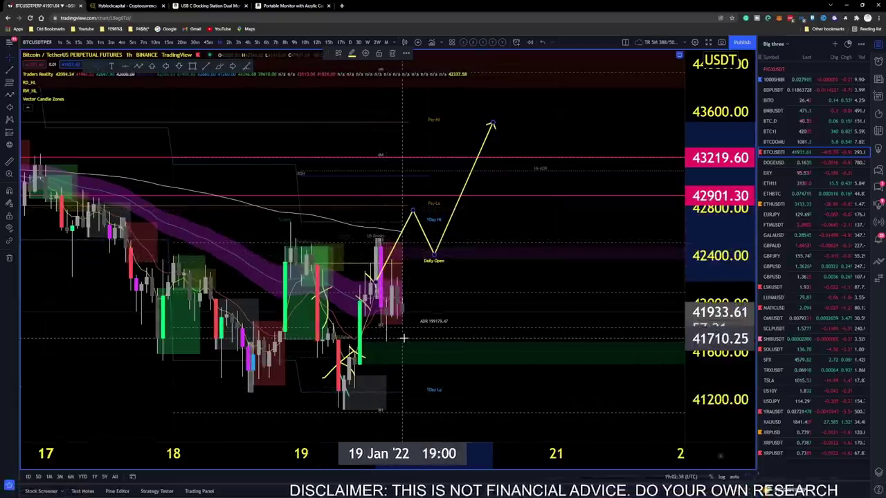
- Check the Bitcoin liquidation levels on the Hyblock Capital page and return to the TradingView chart
click(139, 5)
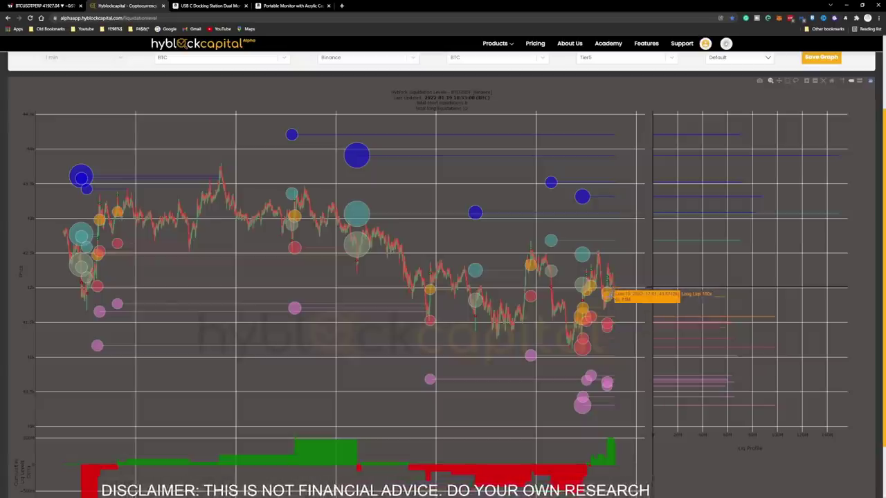
click(39, 7)
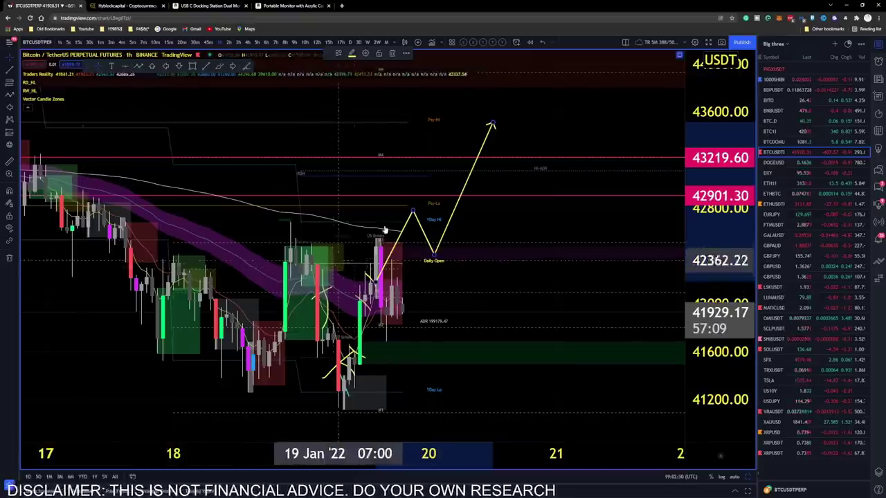